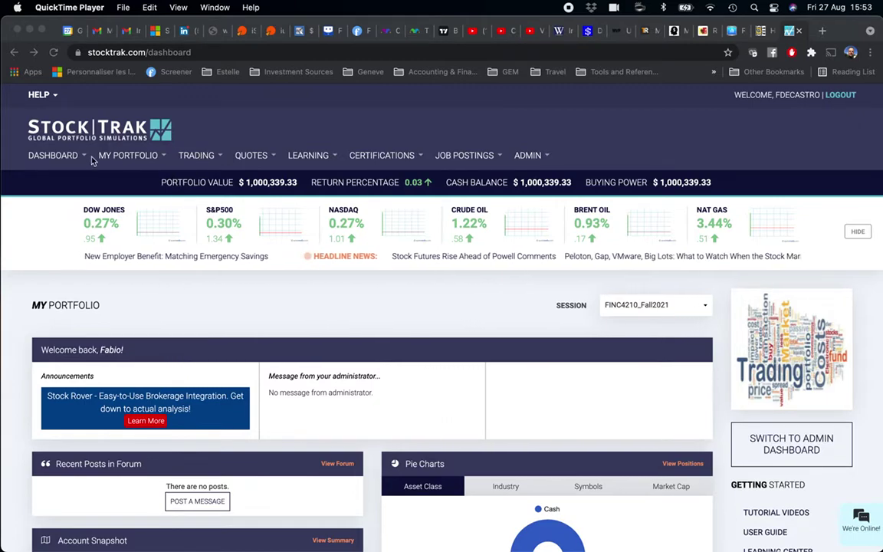
Open the Stocks/ETFs trading page and select KO, The Coca-Cola Company on NYSE, as the symbol of the buy order.
{"action": "left_click", "coordinate": [202, 158]}
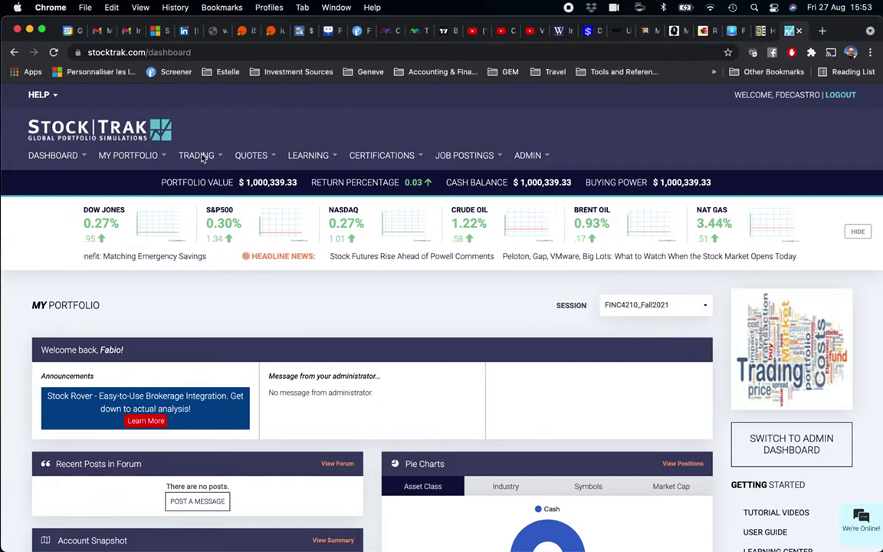
{"action": "mouse_move", "coordinate": [201, 158]}
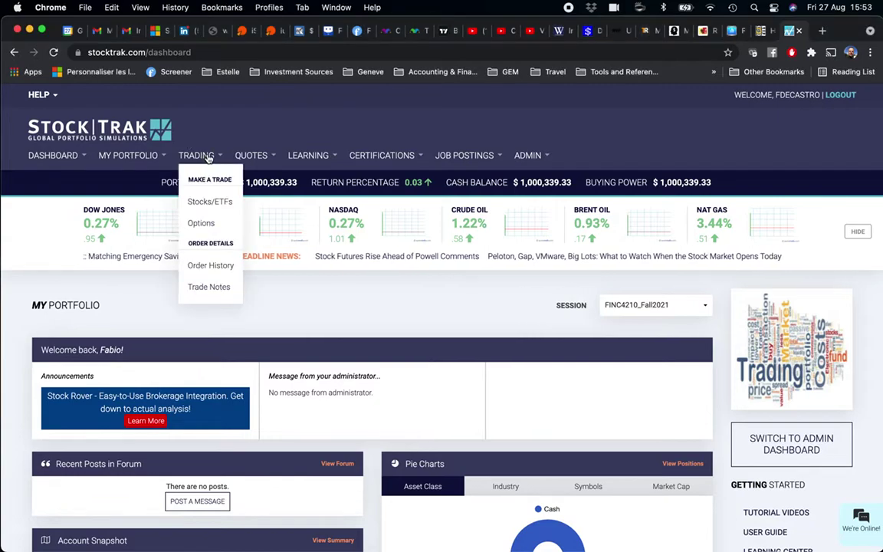
{"action": "left_click", "coordinate": [203, 203]}
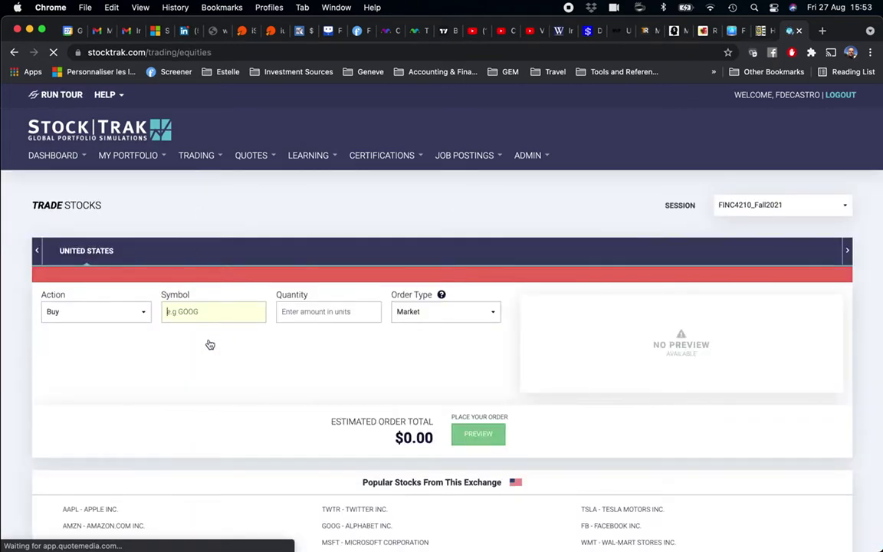
{"action": "scroll", "coordinate": [211, 342], "scroll_direction": "down", "scroll_amount": 3}
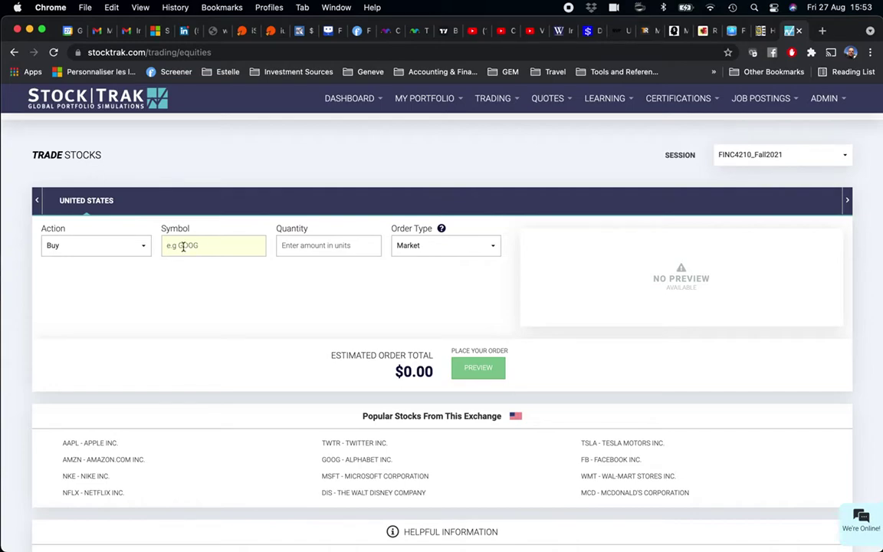
{"action": "type", "text": "KO"}
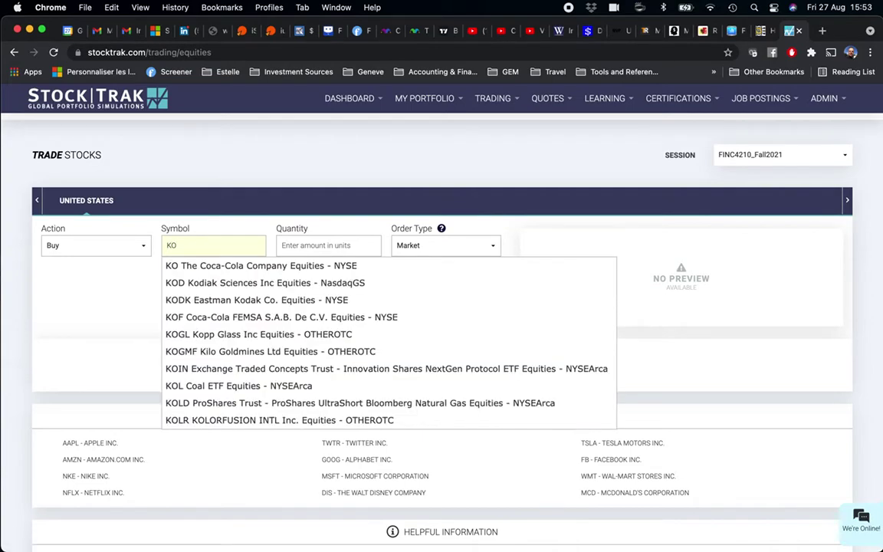
{"action": "left_click", "coordinate": [196, 270]}
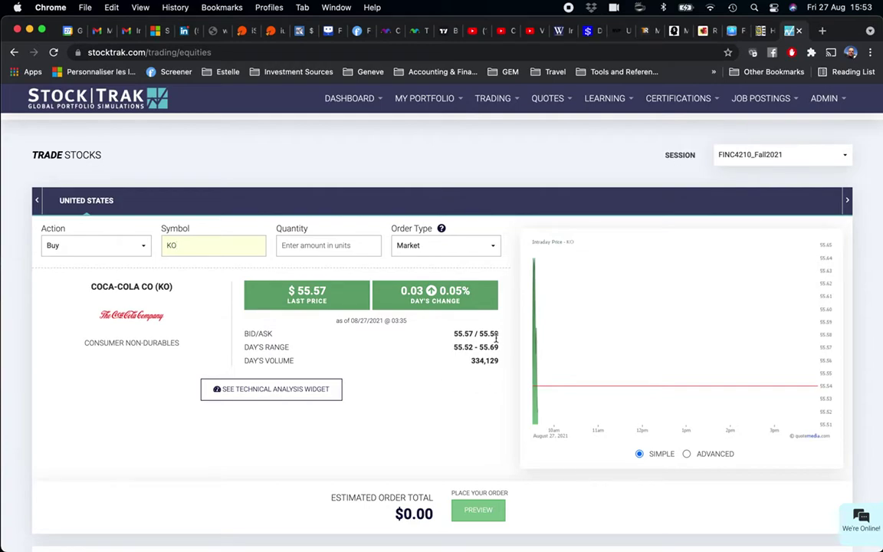
{"action": "scroll", "coordinate": [503, 335], "scroll_direction": "down", "scroll_amount": 1}
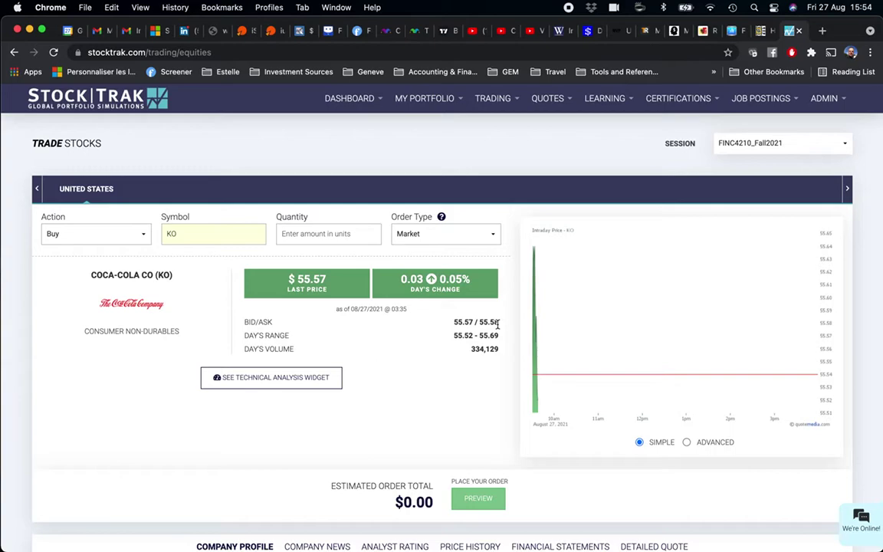
Switch to Calculator and divide 150000 by 55.58 to work out how many shares to buy.
{"action": "mouse_move", "coordinate": [680, 529]}
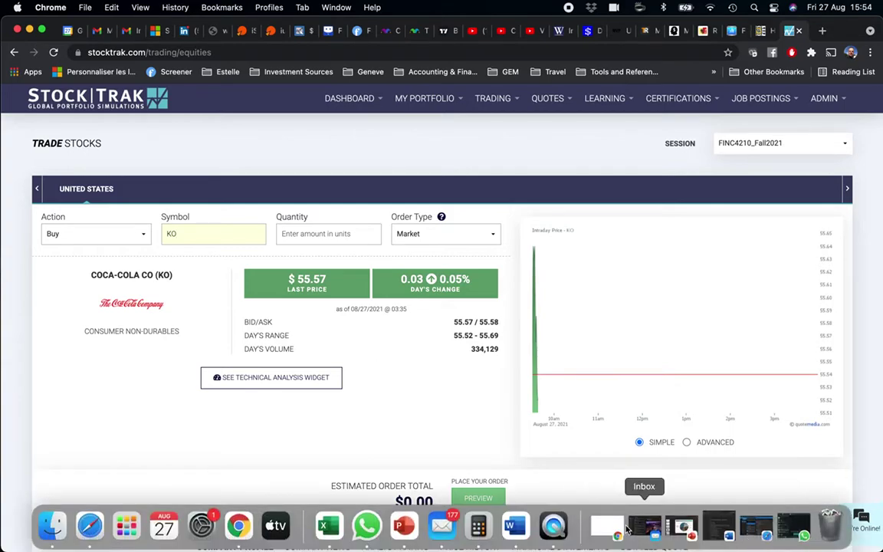
{"action": "left_click", "coordinate": [477, 527]}
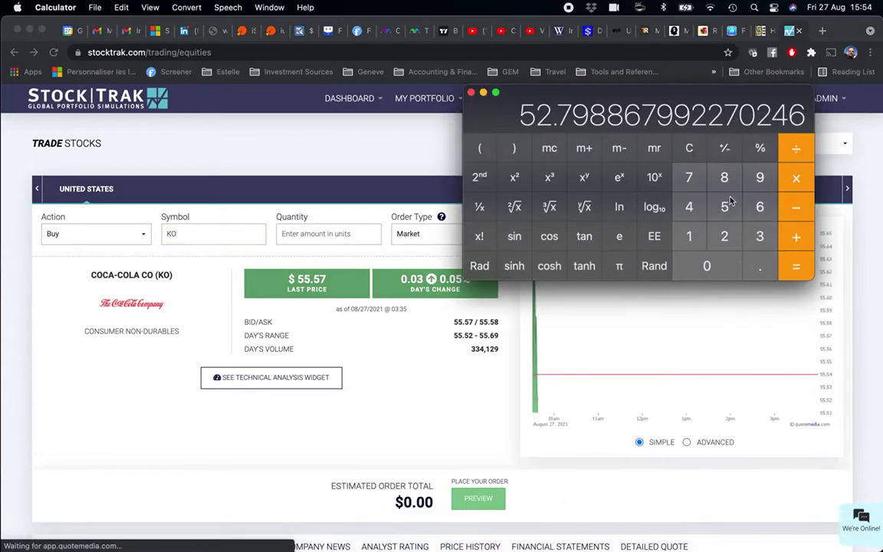
{"action": "left_click", "coordinate": [694, 150]}
{"action": "left_click", "coordinate": [690, 236]}
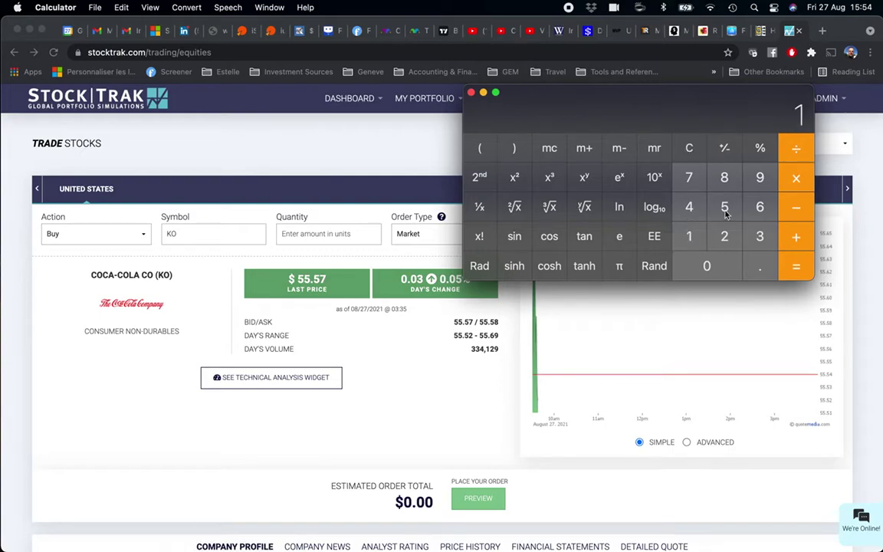
{"action": "left_click", "coordinate": [725, 206]}
{"action": "left_click", "coordinate": [712, 265]}
{"action": "left_click", "coordinate": [707, 266]}
{"action": "left_click", "coordinate": [707, 266]}
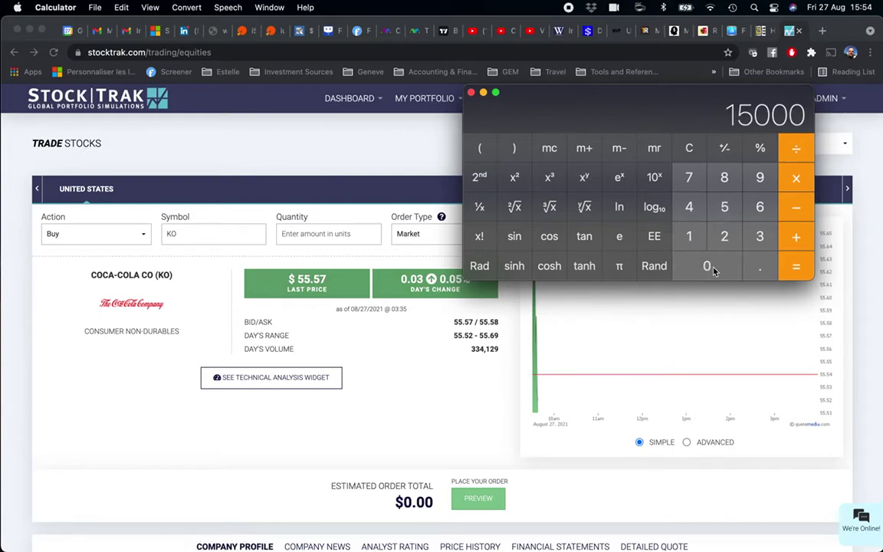
{"action": "left_click", "coordinate": [707, 266]}
{"action": "left_click_drag", "start_coordinate": [658, 103], "coordinate": [625, 100]}
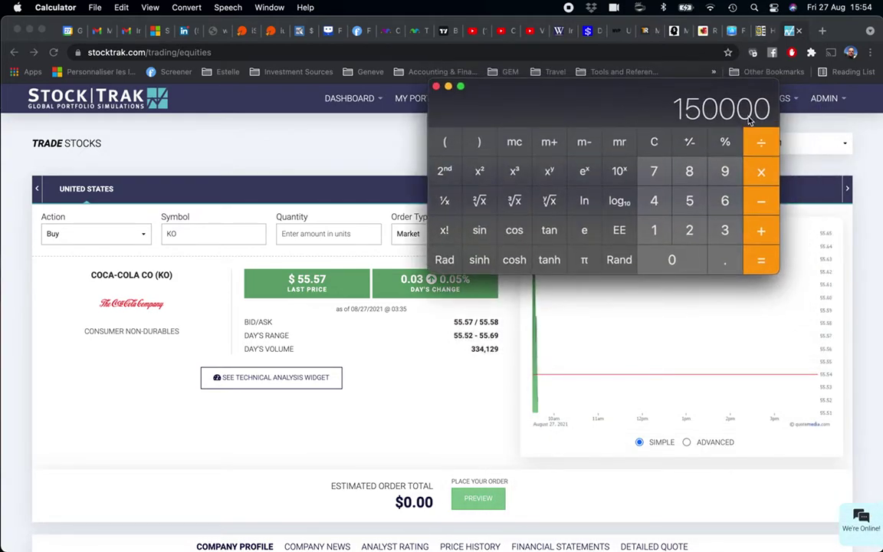
{"action": "left_click", "coordinate": [763, 143]}
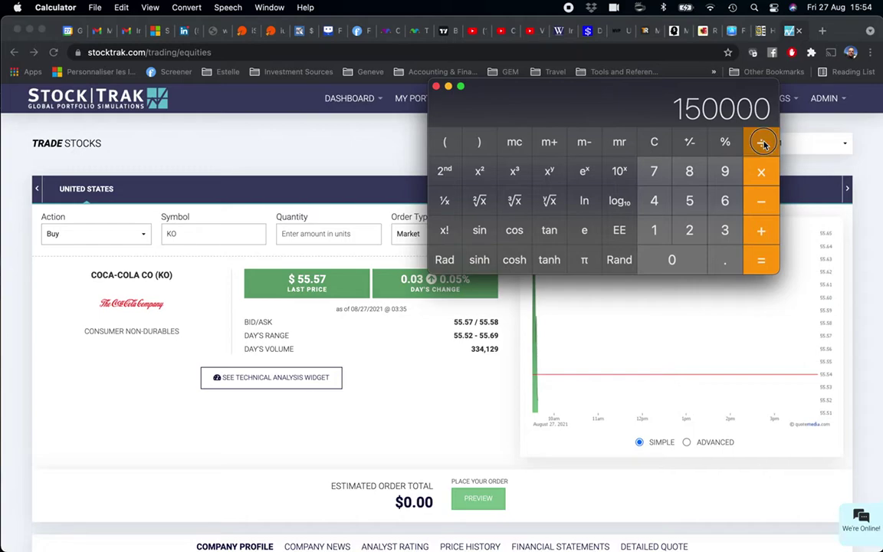
{"action": "left_click", "coordinate": [691, 201]}
{"action": "left_click", "coordinate": [691, 201]}
{"action": "left_click", "coordinate": [725, 260]}
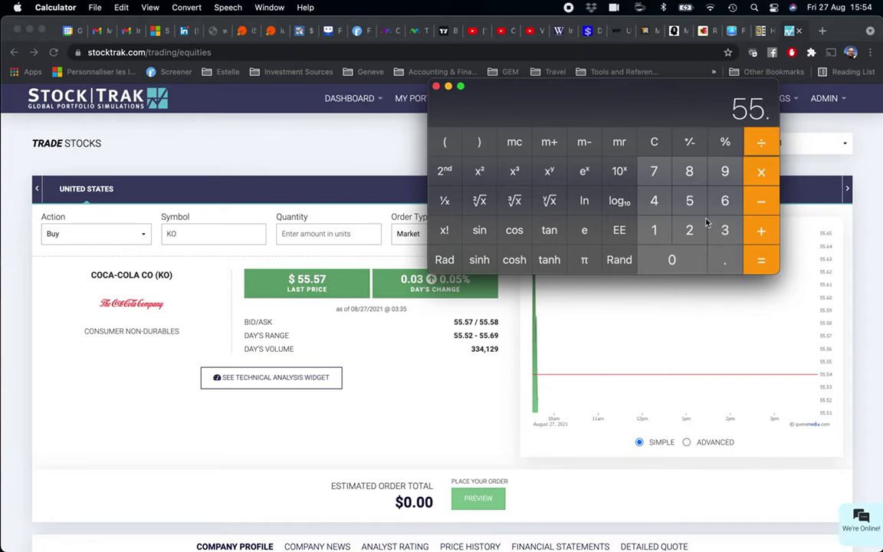
{"action": "left_click", "coordinate": [690, 201]}
{"action": "left_click", "coordinate": [690, 171]}
{"action": "left_click", "coordinate": [761, 259]}
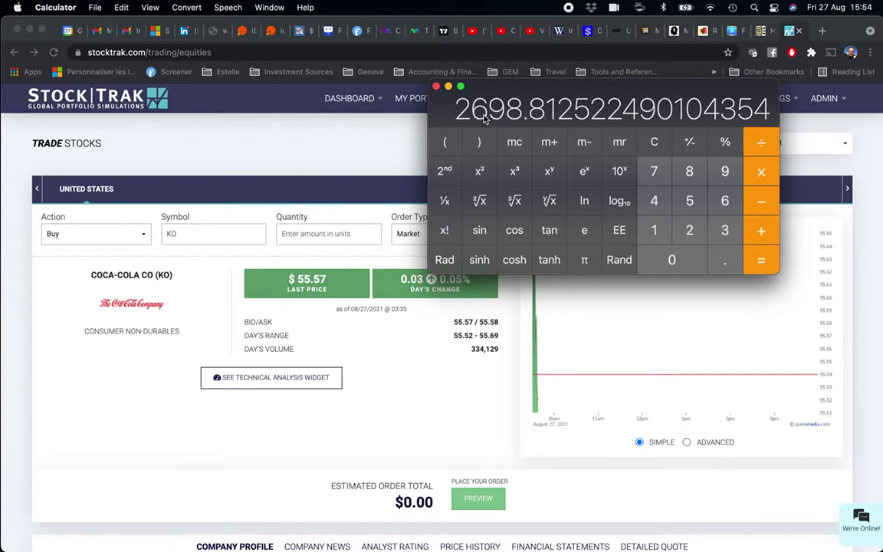
Return to the StockTrak order form, set the quantity of KO shares to 2700 and preview the market order.
{"action": "left_click", "coordinate": [319, 128]}
{"action": "left_click", "coordinate": [311, 234]}
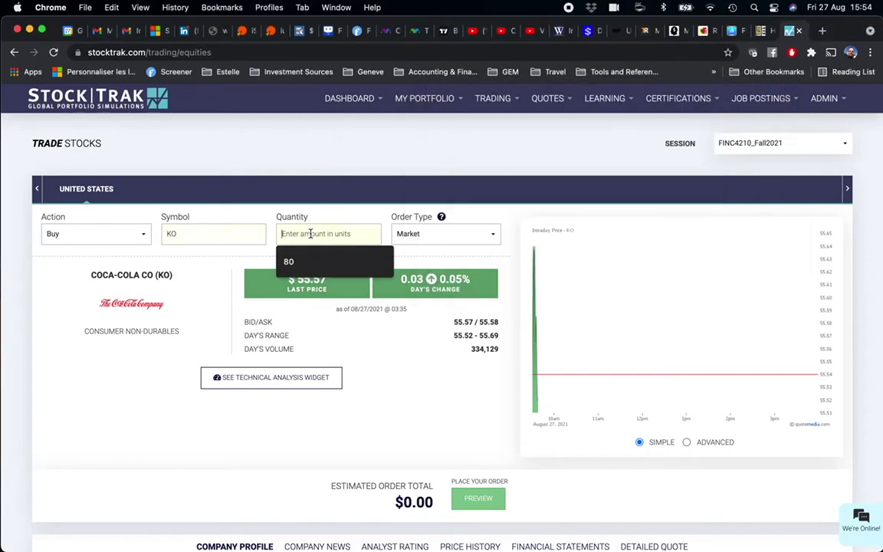
{"action": "type", "text": "2"}
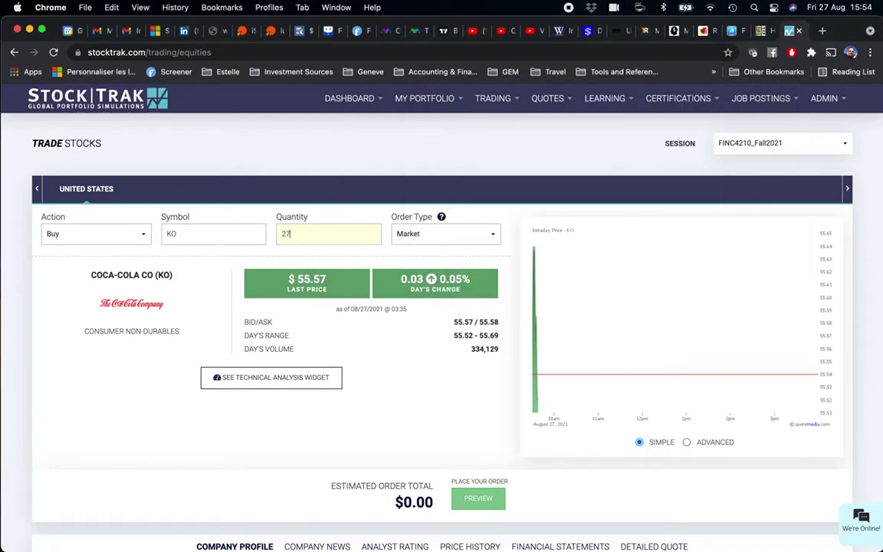
{"action": "type", "text": "700"}
{"action": "left_click", "coordinate": [415, 370]}
{"action": "scroll", "coordinate": [420, 370], "scroll_direction": "down", "scroll_amount": 2}
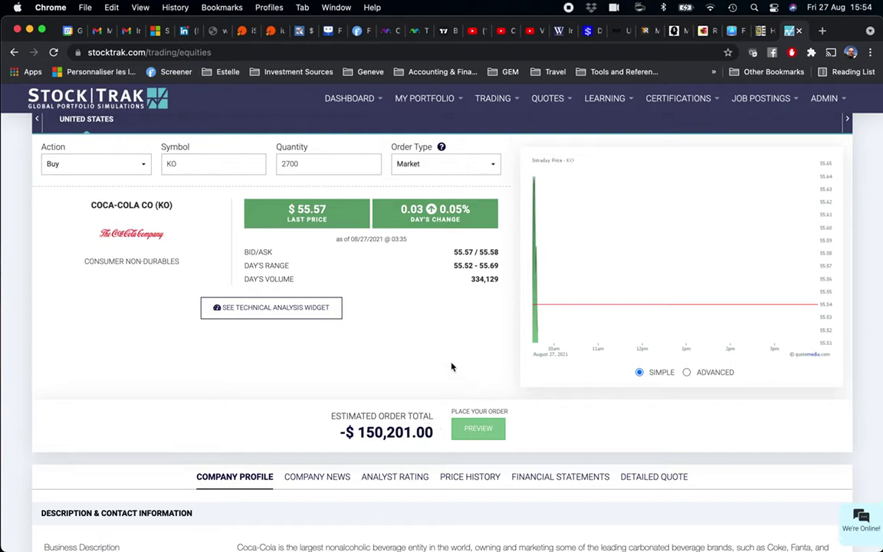
{"action": "scroll", "coordinate": [419, 352], "scroll_direction": "up", "scroll_amount": 1}
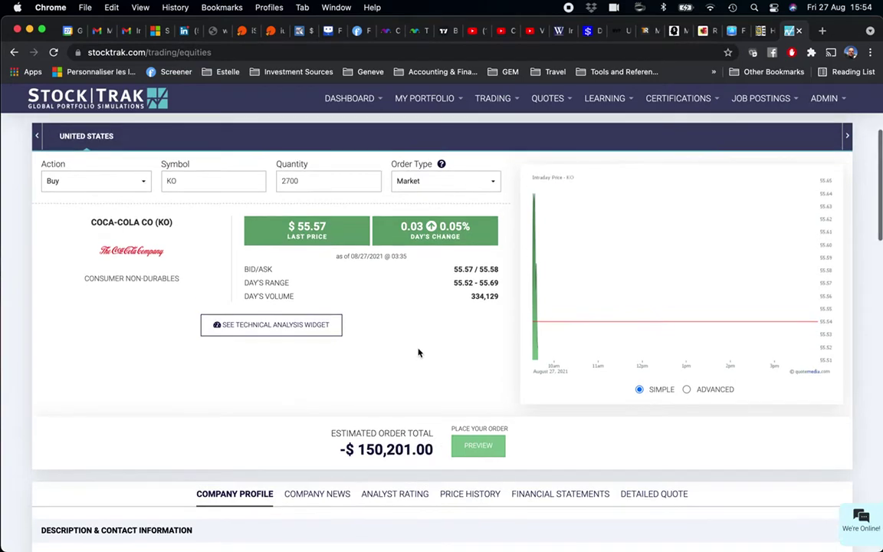
{"action": "scroll", "coordinate": [422, 352], "scroll_direction": "down", "scroll_amount": 5}
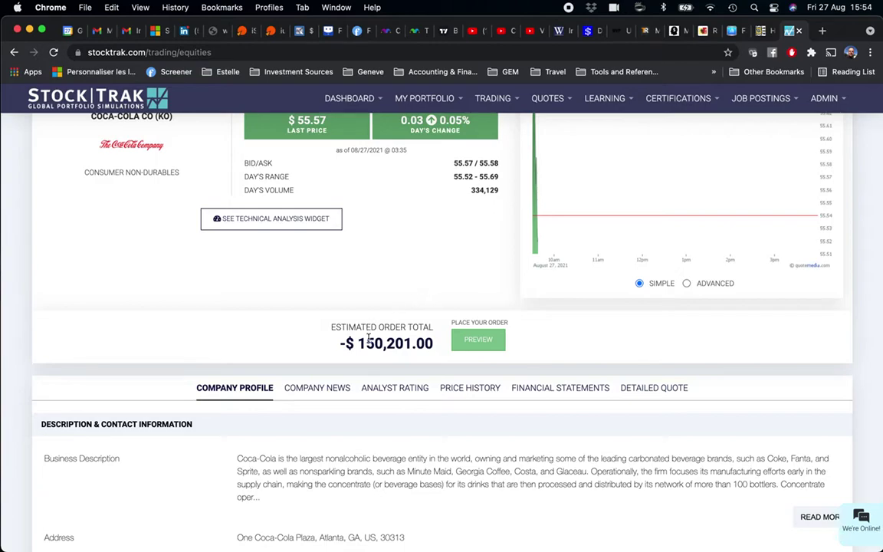
{"action": "scroll", "coordinate": [444, 276], "scroll_direction": "up", "scroll_amount": 3}
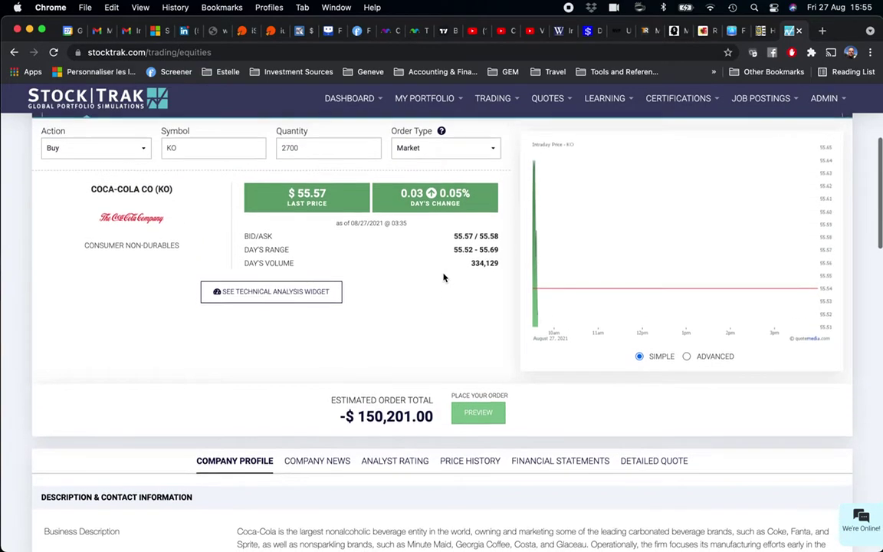
{"action": "scroll", "coordinate": [422, 328], "scroll_direction": "down", "scroll_amount": 1}
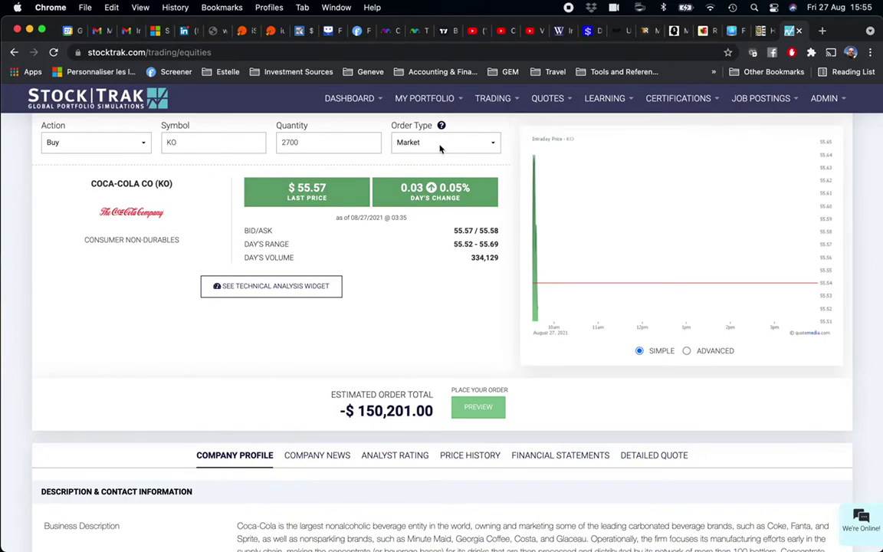
{"action": "scroll", "coordinate": [376, 325], "scroll_direction": "down", "scroll_amount": 1}
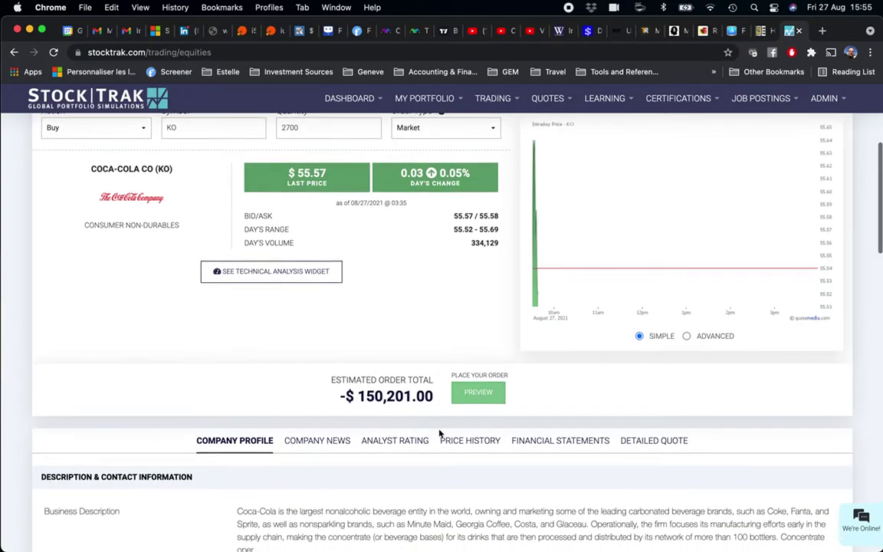
{"action": "left_click", "coordinate": [480, 393]}
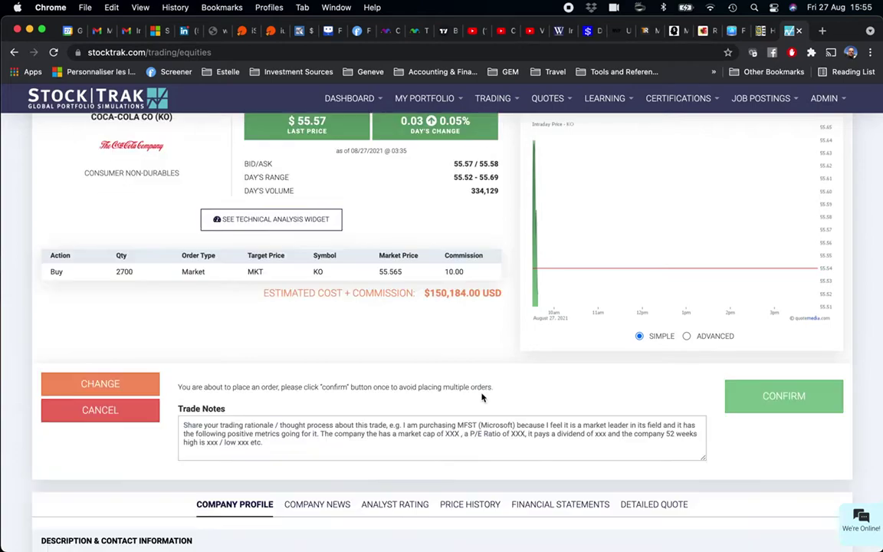
Add the trade note "Open new position" to the KO buy order and confirm the order.
{"action": "left_click", "coordinate": [201, 426]}
{"action": "type", "text": "Open new position"}
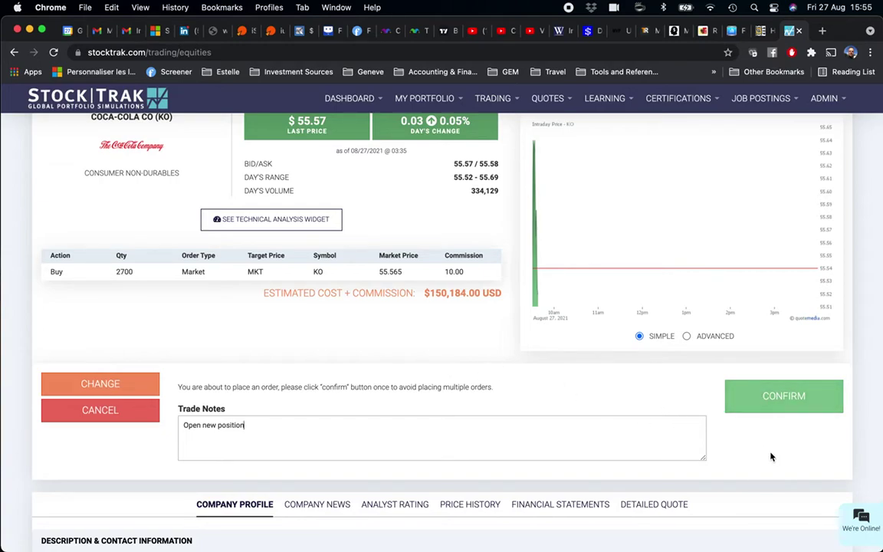
{"action": "left_click", "coordinate": [792, 403]}
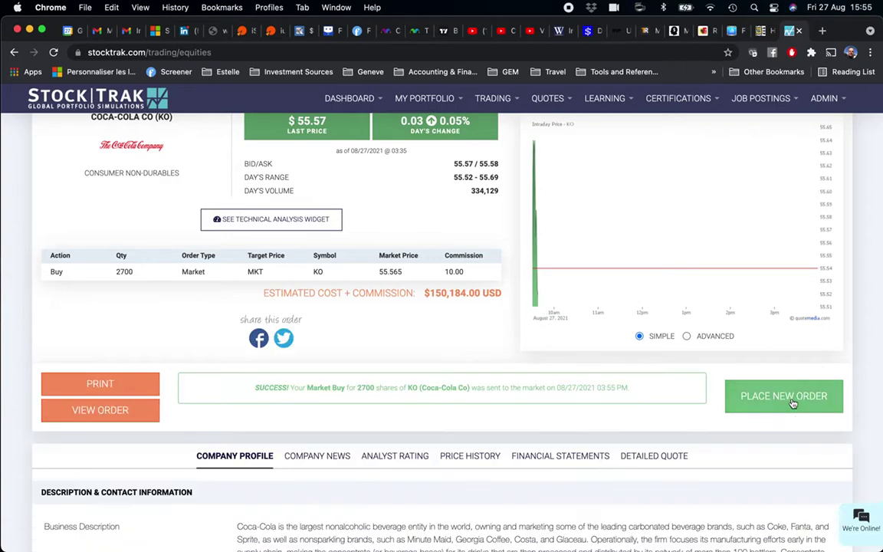
Review the order confirmation and open the portfolio's Open Positions page to examine the KO holding.
{"action": "scroll", "coordinate": [406, 268], "scroll_direction": "up", "scroll_amount": 1}
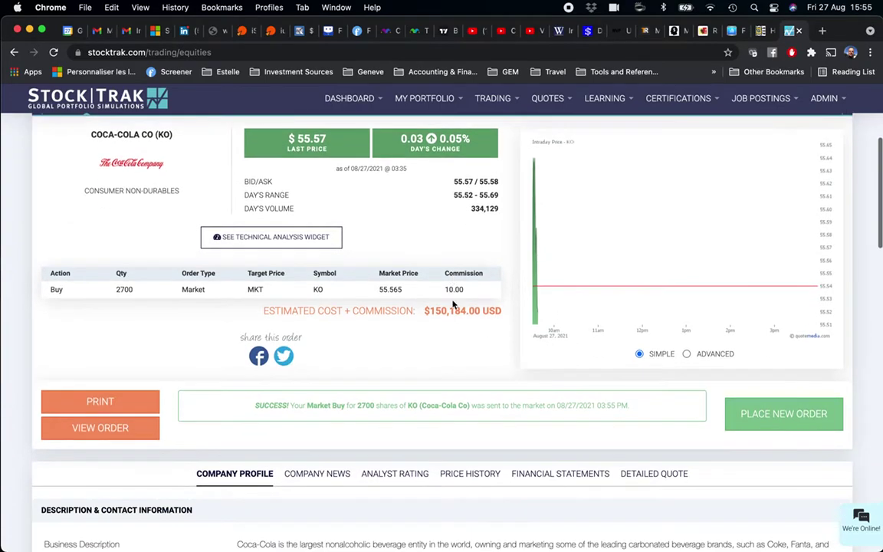
{"action": "scroll", "coordinate": [453, 305], "scroll_direction": "down", "scroll_amount": 1}
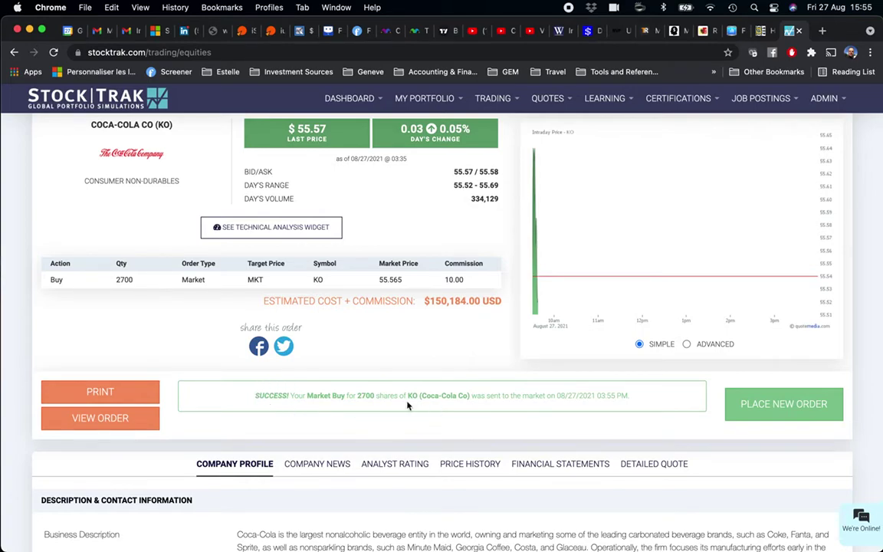
{"action": "scroll", "coordinate": [451, 395], "scroll_direction": "up", "scroll_amount": 8}
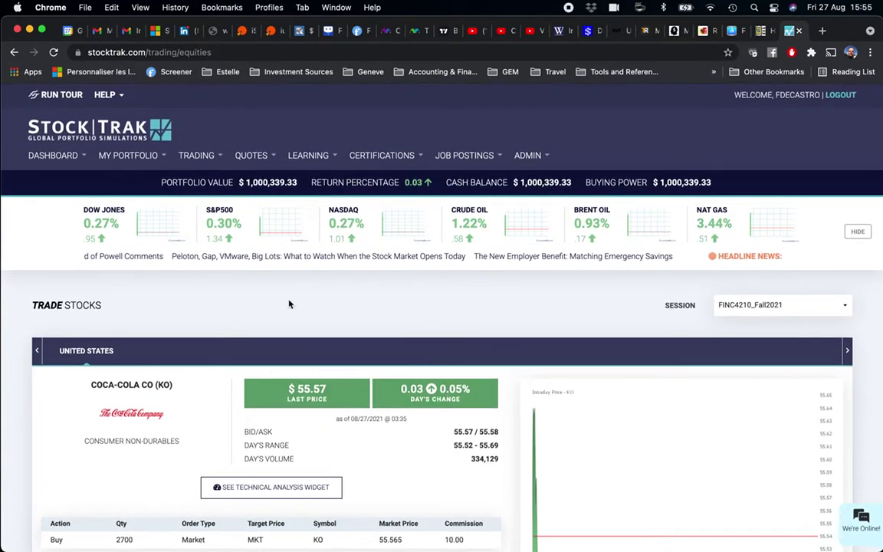
{"action": "left_click", "coordinate": [142, 156]}
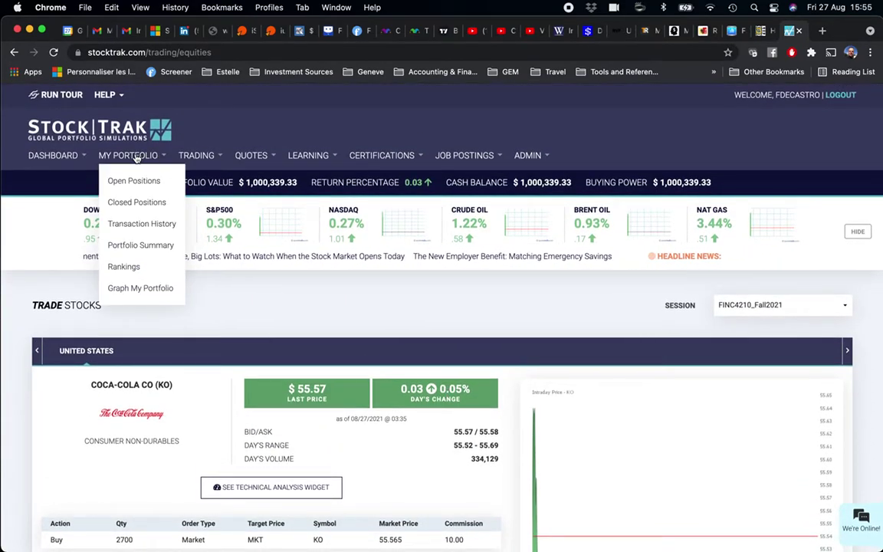
{"action": "mouse_move", "coordinate": [140, 158]}
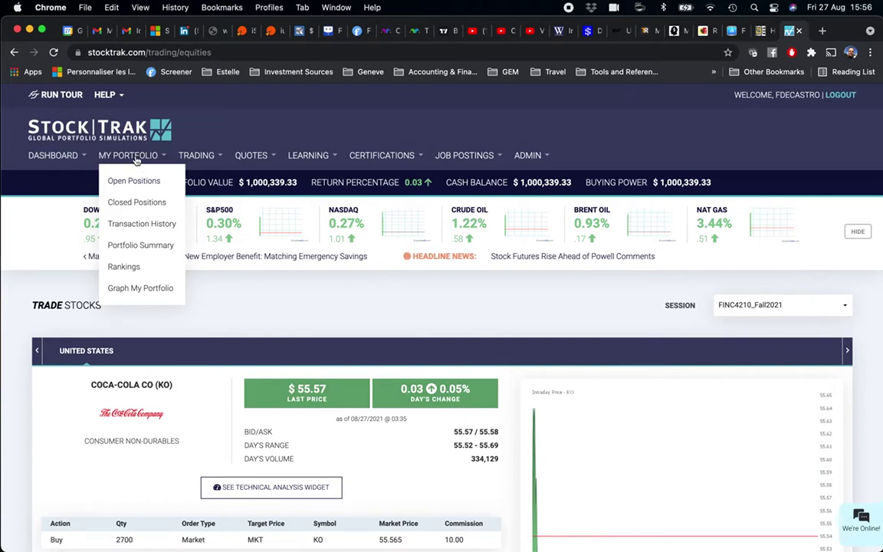
{"action": "left_click", "coordinate": [134, 183]}
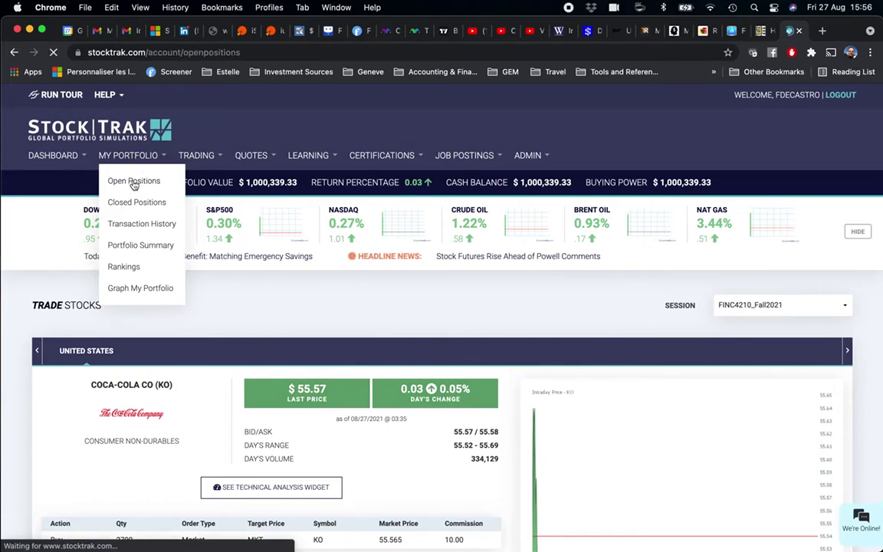
{"action": "scroll", "coordinate": [305, 256], "scroll_direction": "down", "scroll_amount": 1}
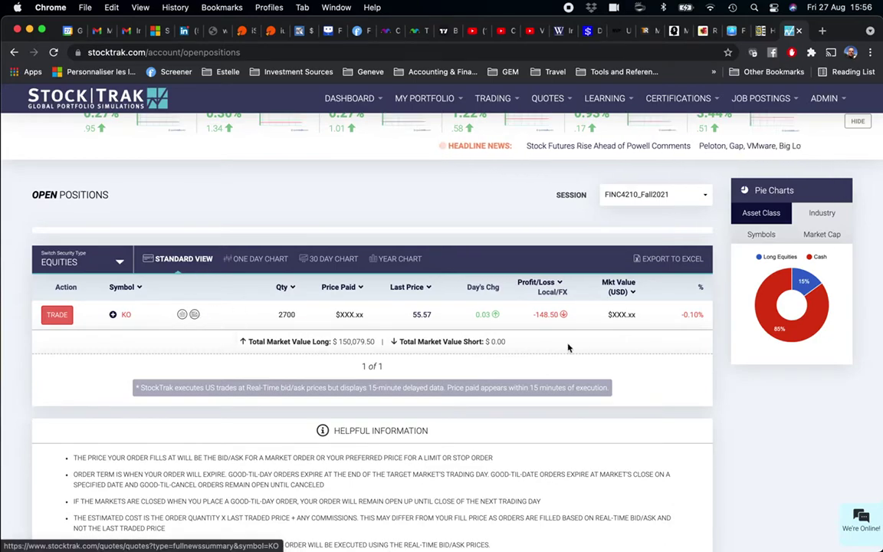
Start a new US stock buy order and select GOOGL (Alphabet Inc. Equities - NasdaqGS) as its symbol.
{"action": "scroll", "coordinate": [560, 338], "scroll_direction": "up", "scroll_amount": 3}
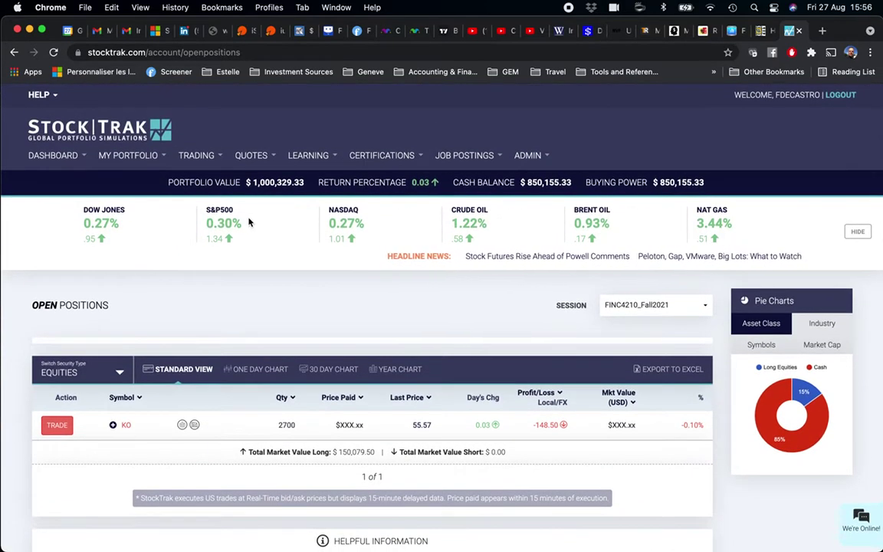
{"action": "left_click", "coordinate": [196, 155]}
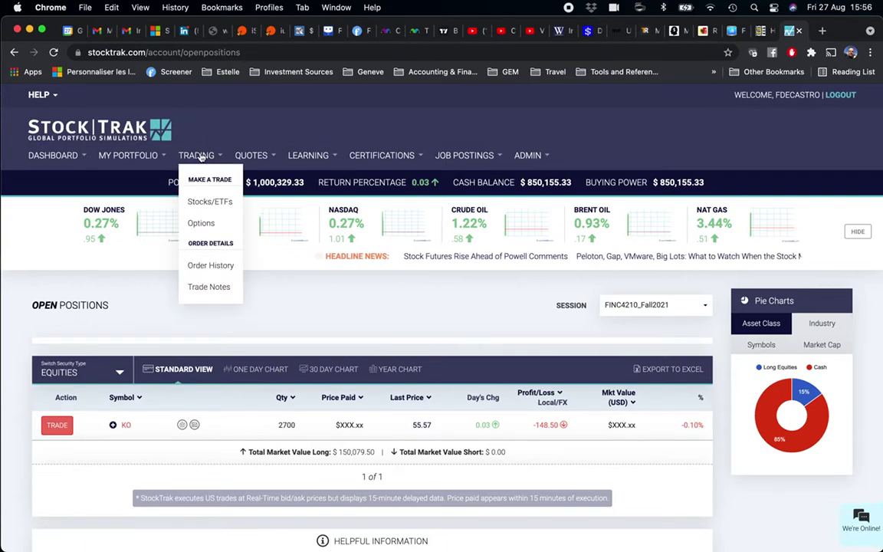
{"action": "left_click", "coordinate": [205, 201]}
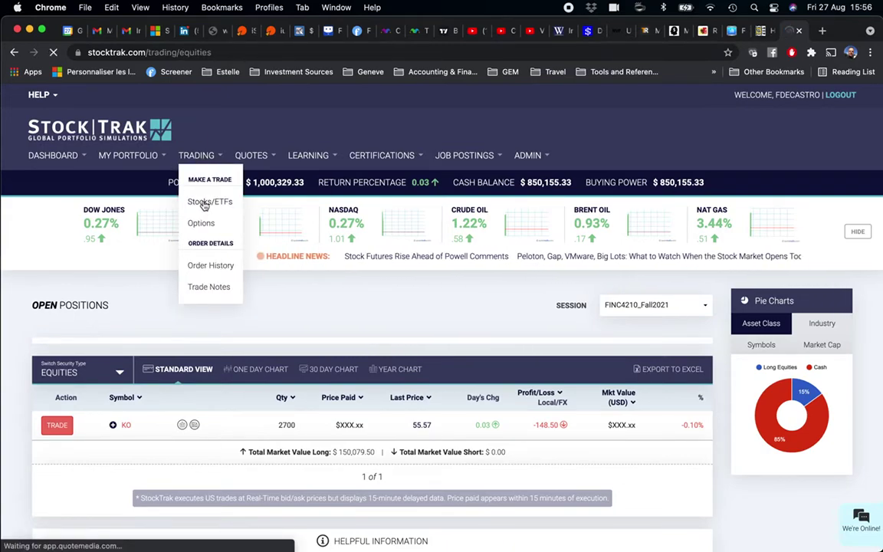
{"action": "scroll", "coordinate": [262, 358], "scroll_direction": "down", "scroll_amount": 3}
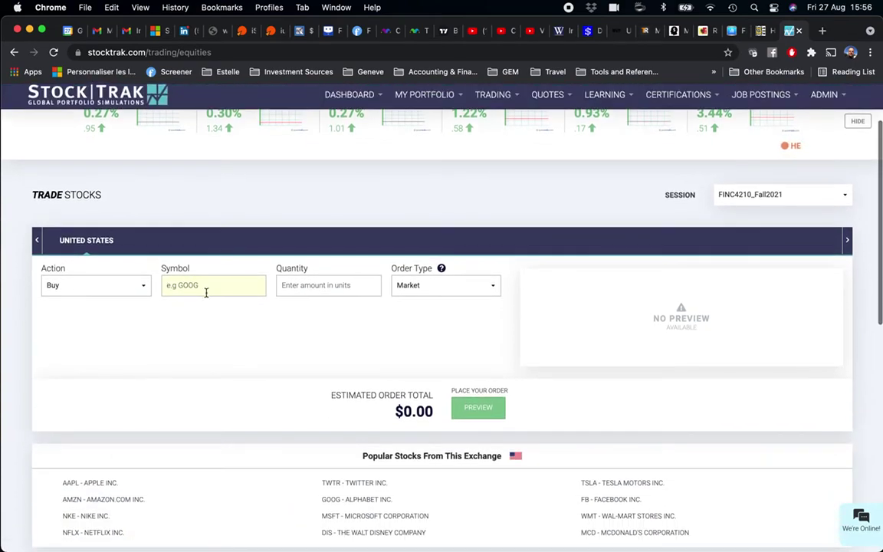
{"action": "left_click", "coordinate": [192, 285]}
{"action": "type", "text": "G"}
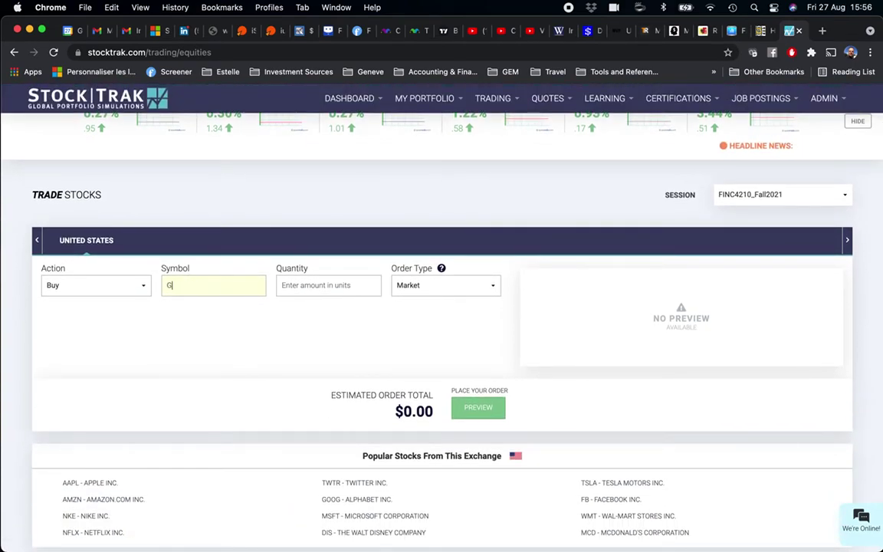
{"action": "type", "text": "OOGL"}
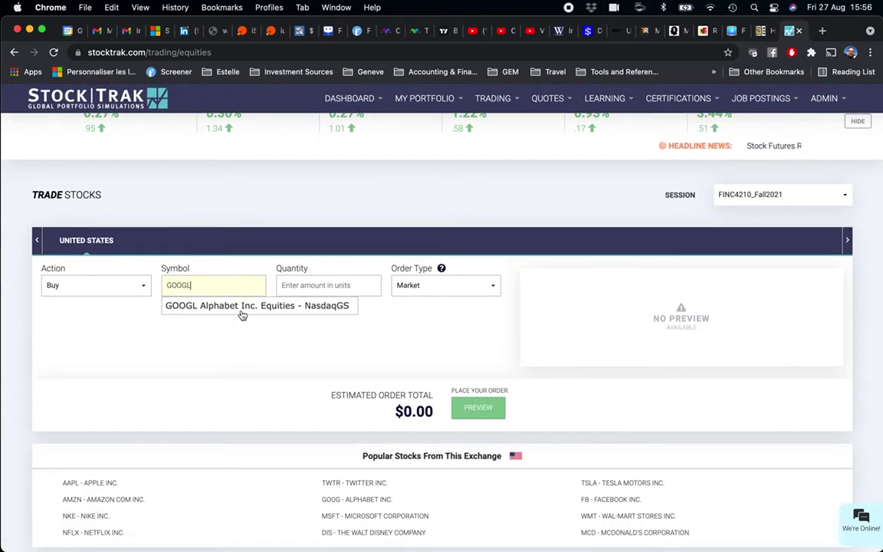
{"action": "left_click", "coordinate": [241, 313]}
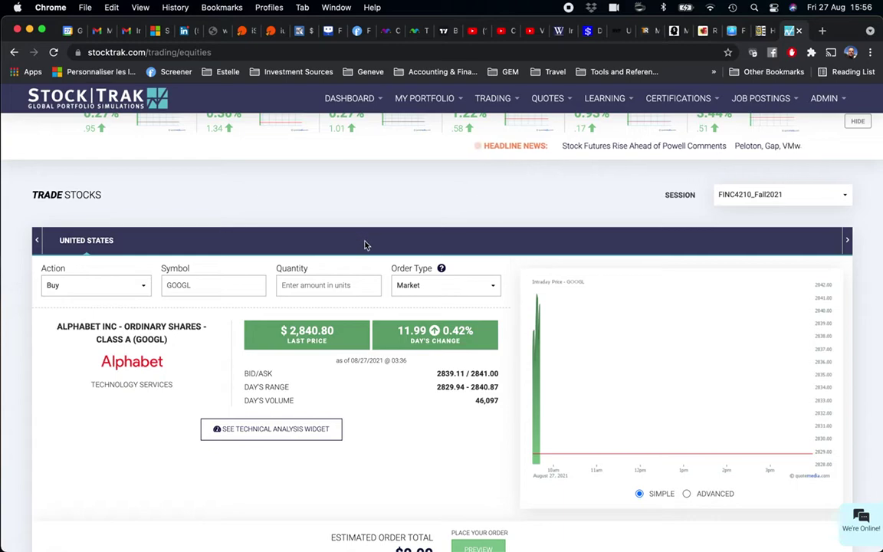
Switch to Calculator and divide 150000 by GOOGL's ask price of 2841 to work out how many shares to buy.
{"action": "scroll", "coordinate": [384, 245], "scroll_direction": "down", "scroll_amount": 1}
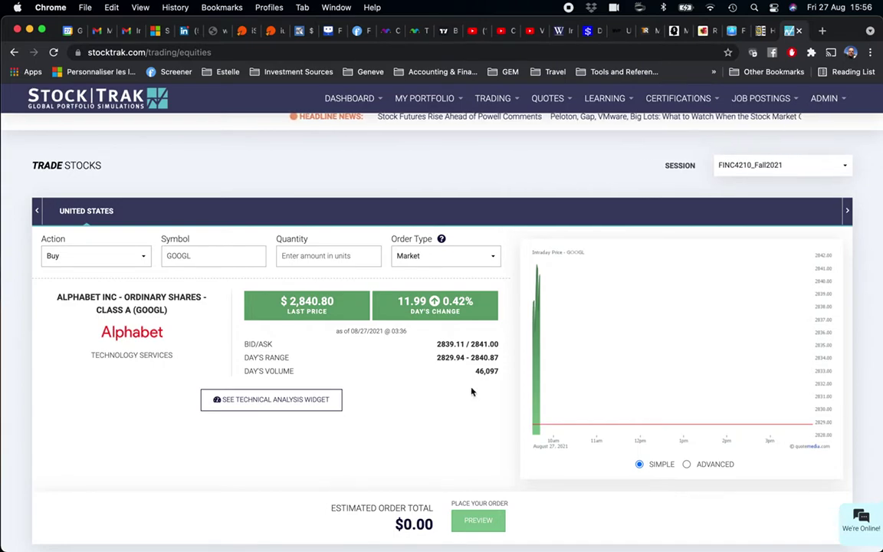
{"action": "mouse_move", "coordinate": [797, 529]}
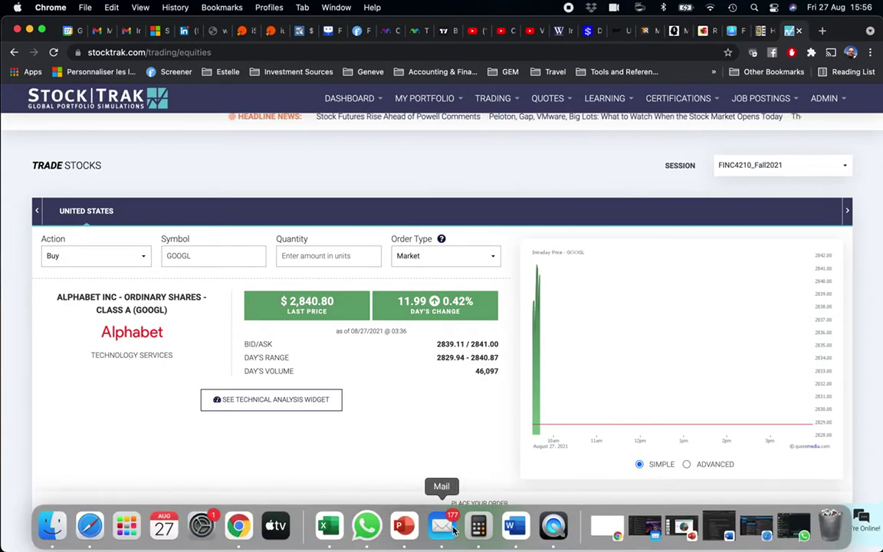
{"action": "left_click", "coordinate": [480, 527]}
{"action": "left_click_drag", "start_coordinate": [641, 100], "coordinate": [700, 134]}
{"action": "left_click", "coordinate": [720, 180]}
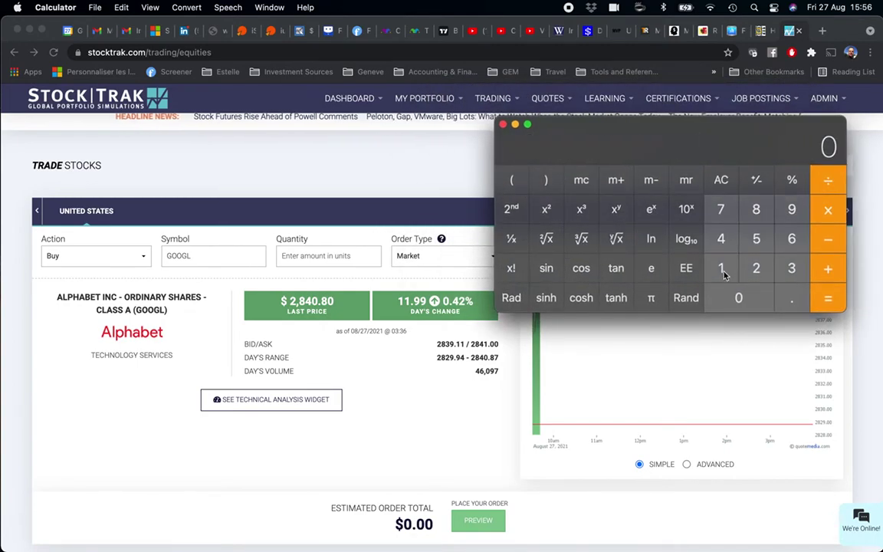
{"action": "left_click", "coordinate": [722, 270]}
{"action": "left_click", "coordinate": [756, 240]}
{"action": "left_click", "coordinate": [743, 300]}
{"action": "left_click", "coordinate": [748, 300]}
{"action": "left_click", "coordinate": [750, 301]}
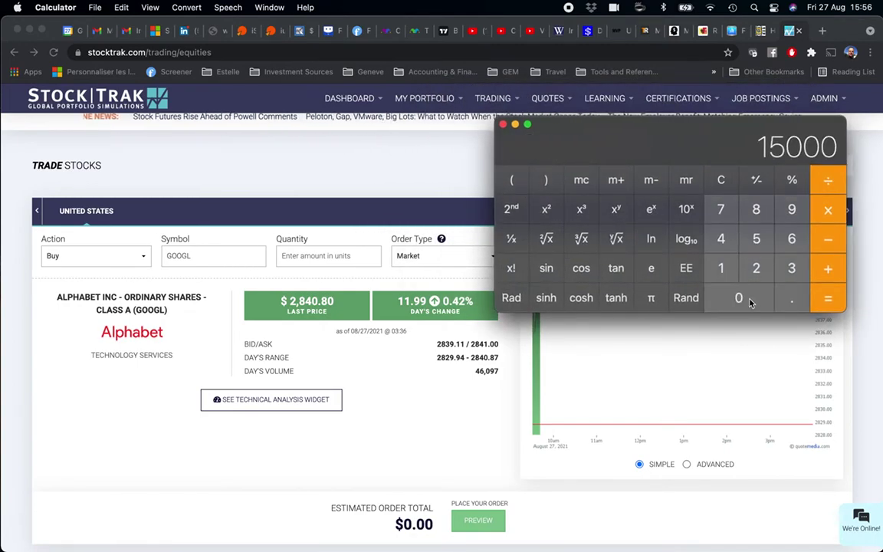
{"action": "left_click", "coordinate": [741, 300]}
{"action": "left_click", "coordinate": [828, 181]}
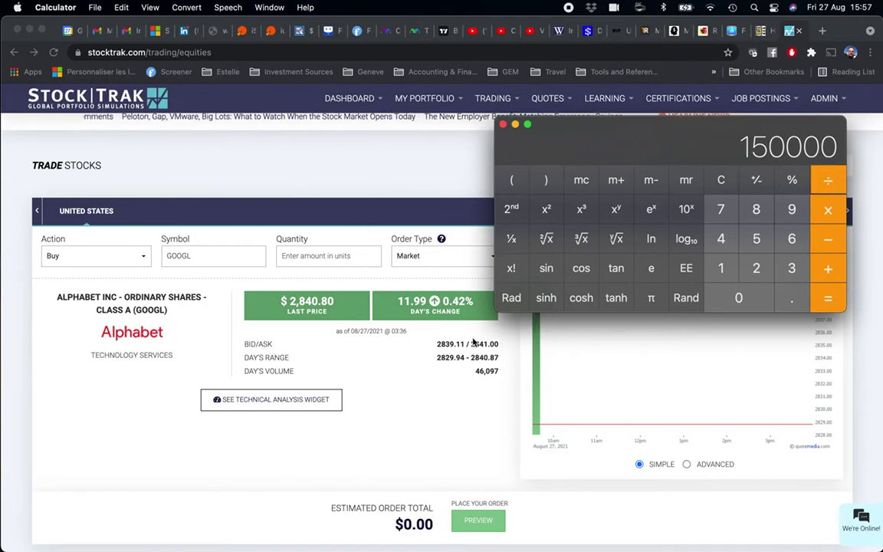
{"action": "left_click", "coordinate": [756, 268]}
{"action": "left_click", "coordinate": [756, 209]}
{"action": "left_click", "coordinate": [720, 239]}
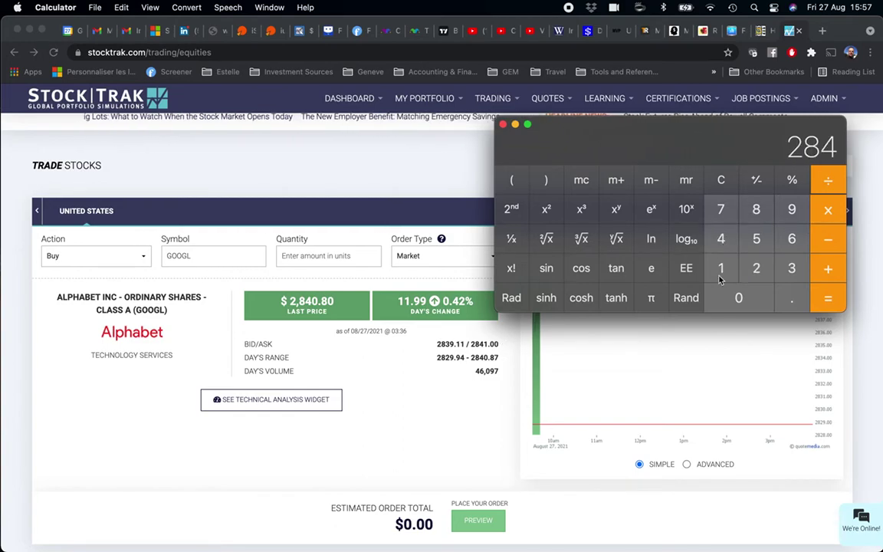
{"action": "left_click", "coordinate": [720, 269]}
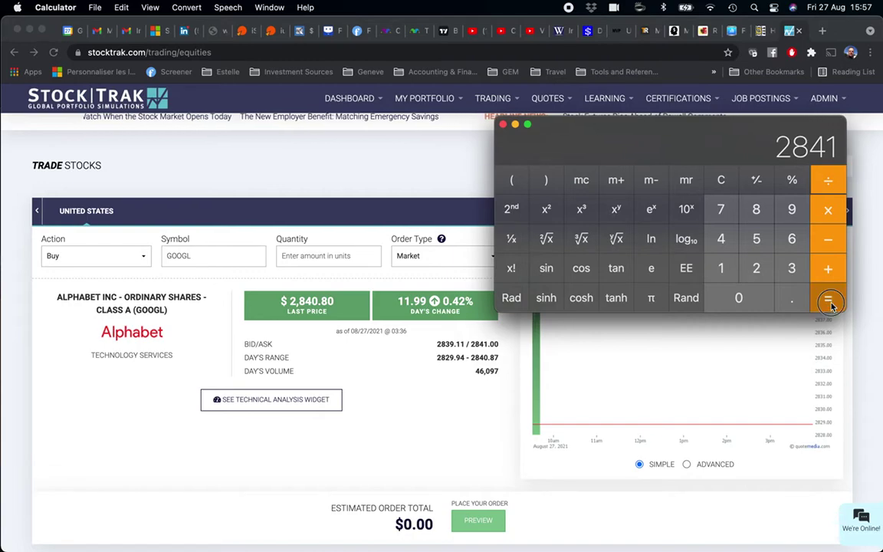
{"action": "left_click", "coordinate": [831, 299]}
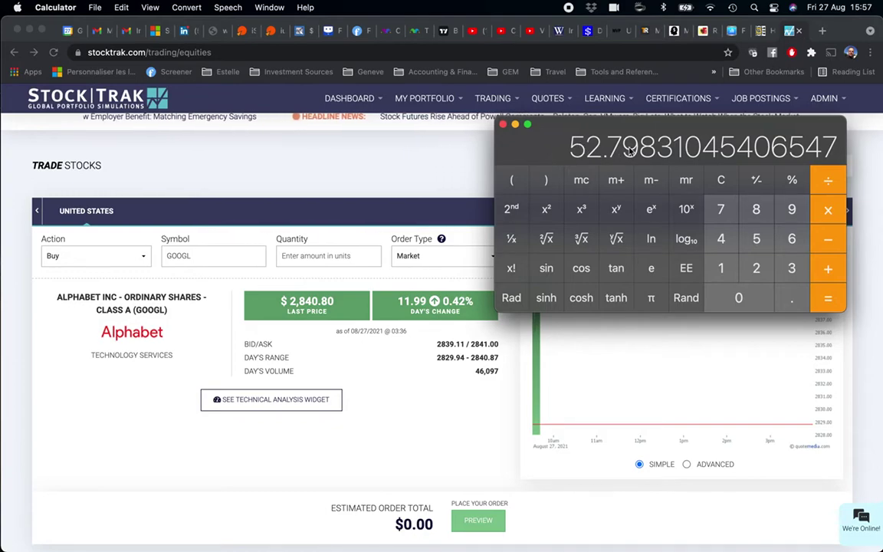
Return to the StockTrak order form, set the GOOGL quantity to 53, check the estimated order total and preview the market order.
{"action": "left_click", "coordinate": [301, 255]}
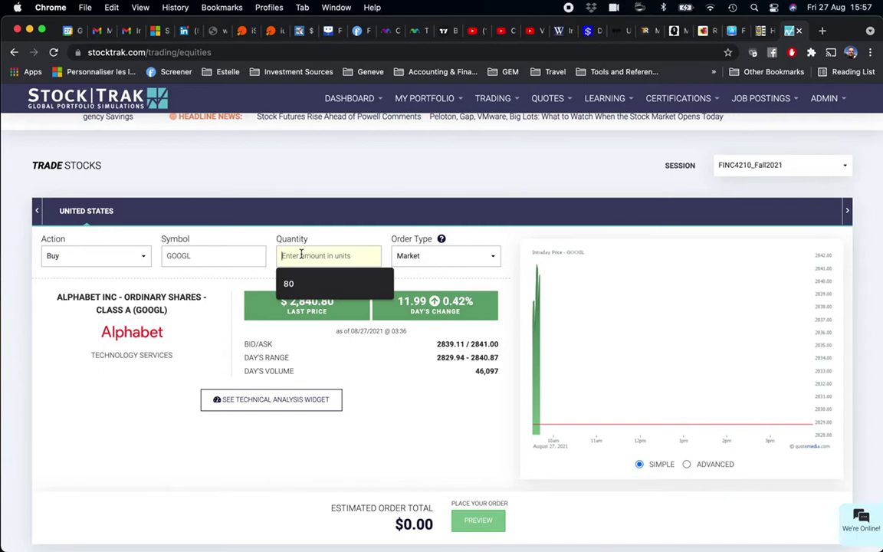
{"action": "type", "text": "53"}
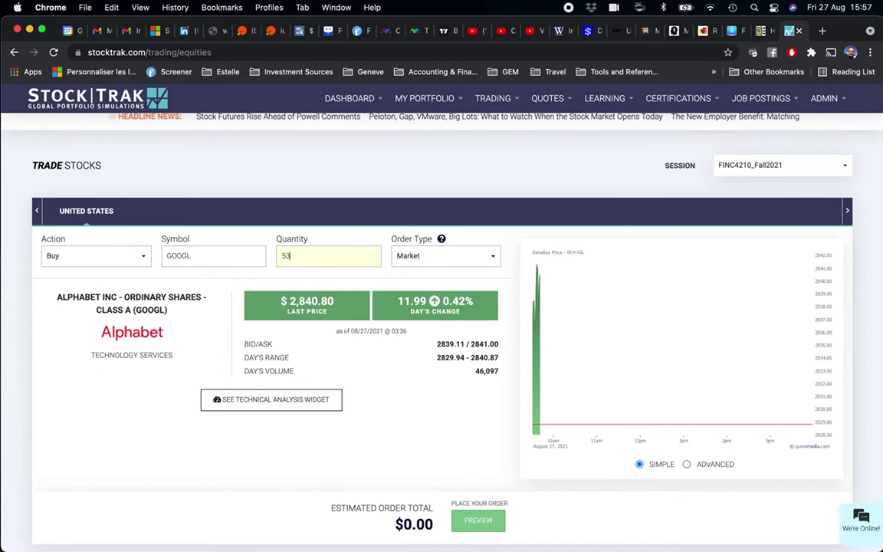
{"action": "scroll", "coordinate": [401, 355], "scroll_direction": "down", "scroll_amount": 2}
{"action": "scroll", "coordinate": [401, 355], "scroll_direction": "down", "scroll_amount": 1}
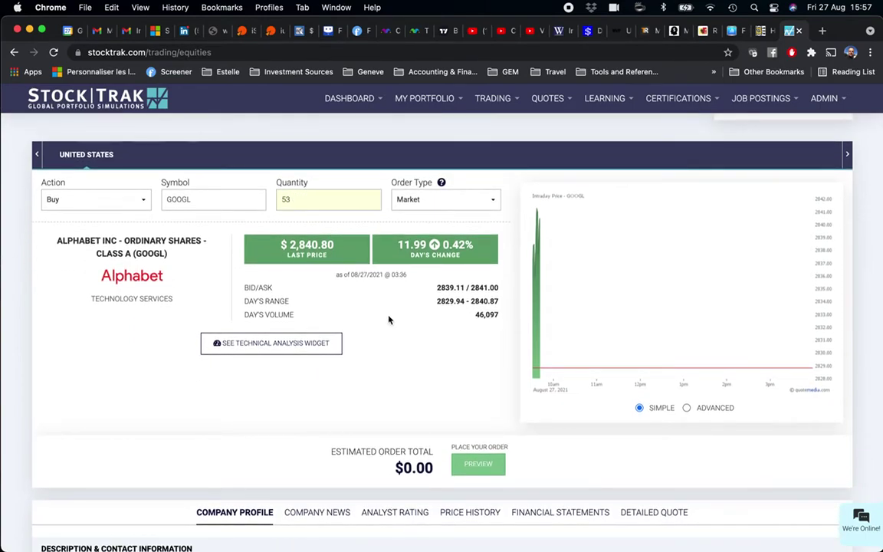
{"action": "scroll", "coordinate": [388, 319], "scroll_direction": "down", "scroll_amount": 1}
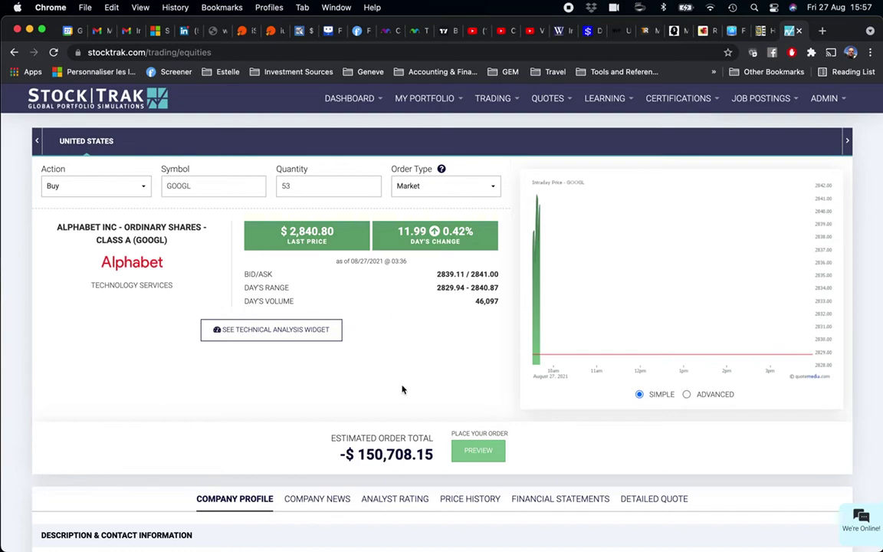
{"action": "scroll", "coordinate": [397, 406], "scroll_direction": "down", "scroll_amount": 3}
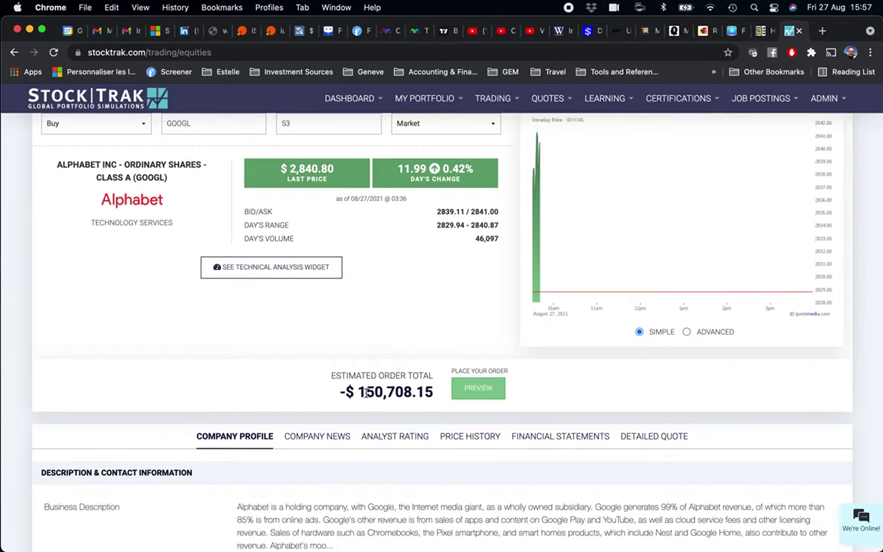
{"action": "scroll", "coordinate": [375, 391], "scroll_direction": "up", "scroll_amount": 1}
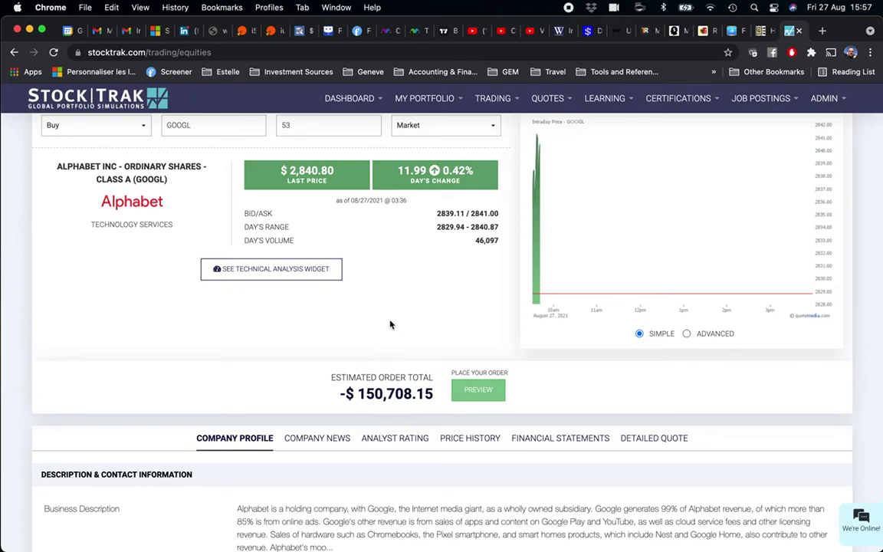
{"action": "scroll", "coordinate": [389, 312], "scroll_direction": "up", "scroll_amount": 1}
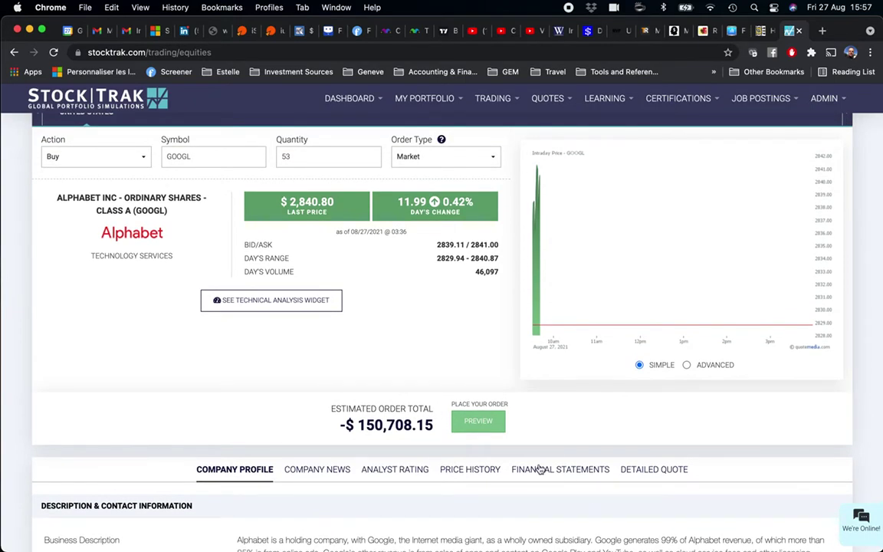
{"action": "left_click", "coordinate": [478, 421]}
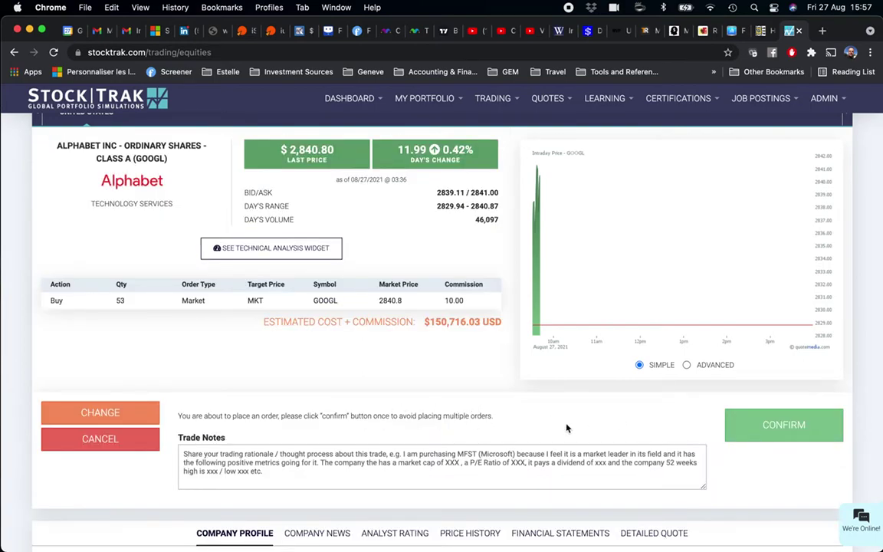
Add the trade note "Open a new position" to the GOOGL buy order and confirm the order.
{"action": "left_click", "coordinate": [207, 455]}
{"action": "type", "text": "Open a new position"}
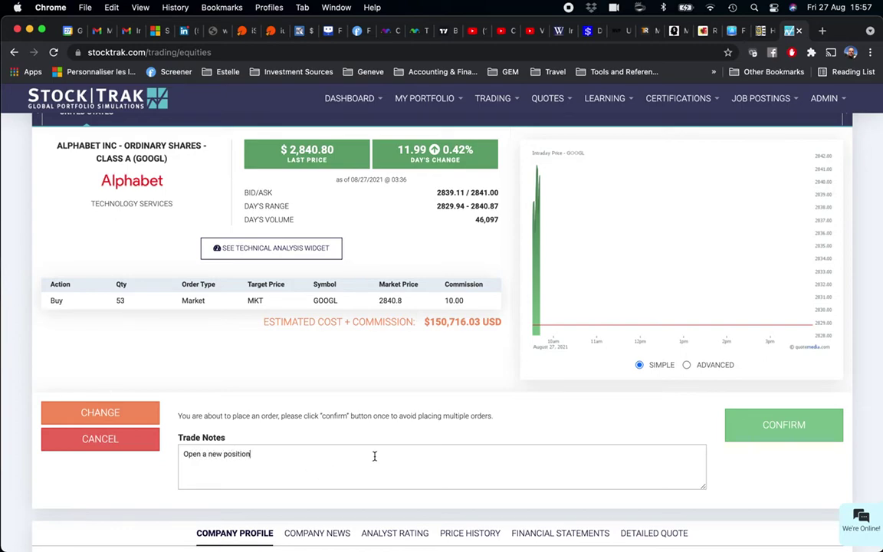
{"action": "left_click", "coordinate": [782, 428]}
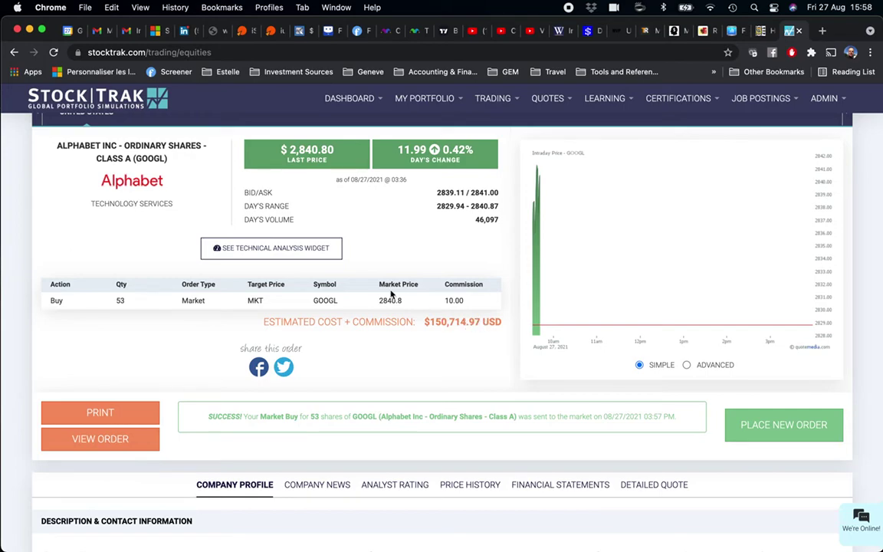
Open the portfolio's Open Positions page and examine the KO and GOOGL holdings.
{"action": "scroll", "coordinate": [335, 245], "scroll_direction": "up", "scroll_amount": 5}
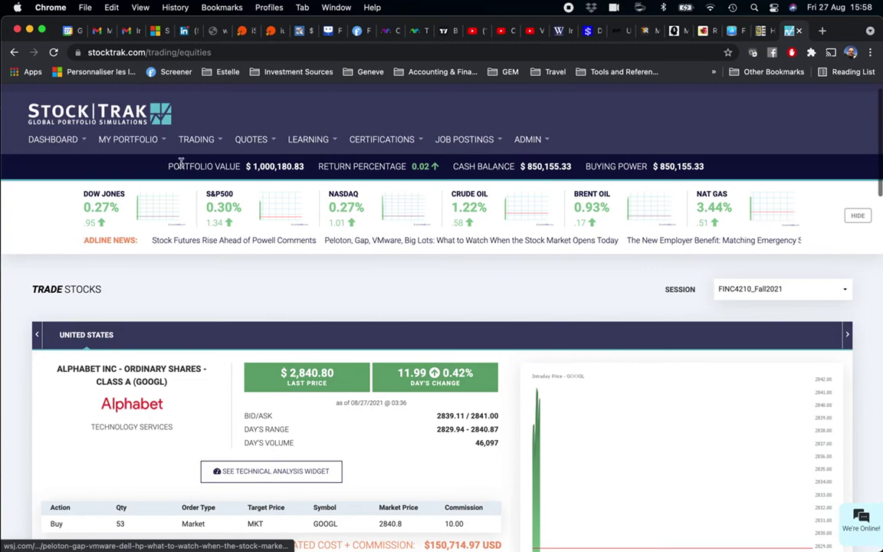
{"action": "mouse_move", "coordinate": [154, 144]}
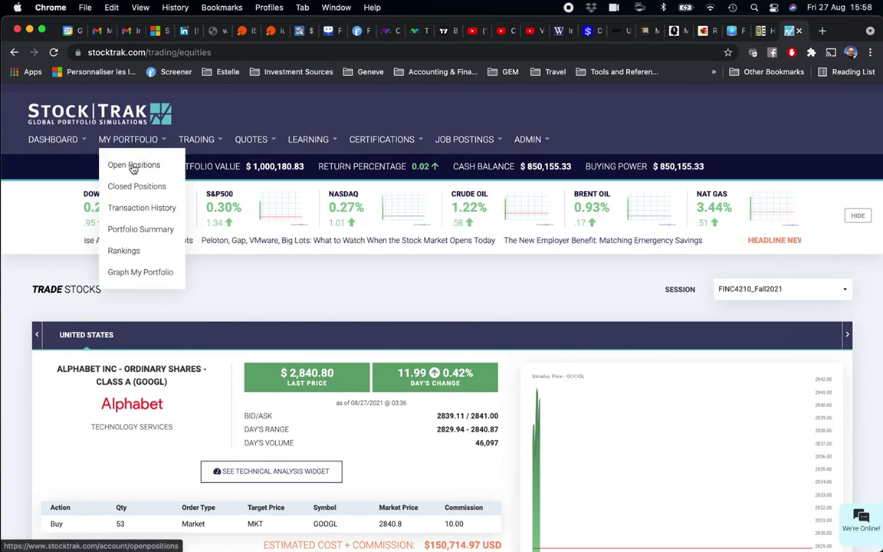
{"action": "left_click", "coordinate": [134, 165]}
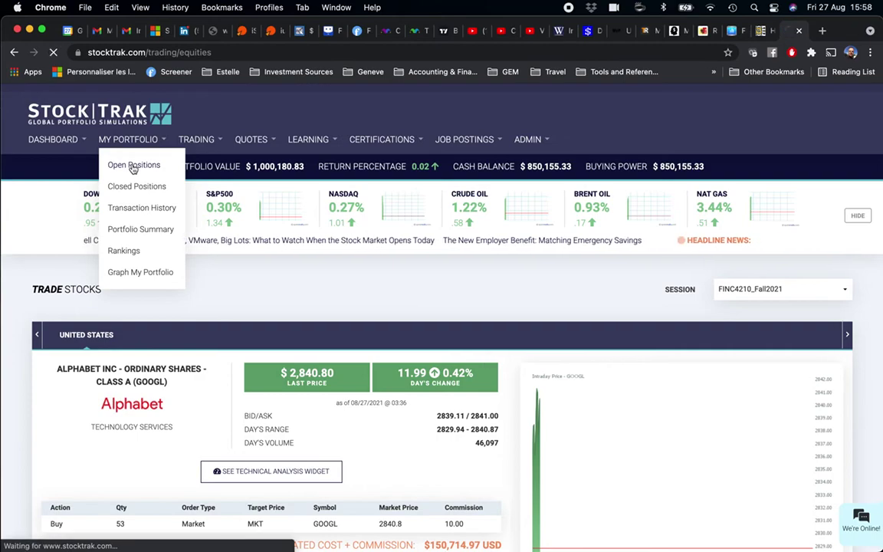
{"action": "scroll", "coordinate": [341, 288], "scroll_direction": "down", "scroll_amount": 2}
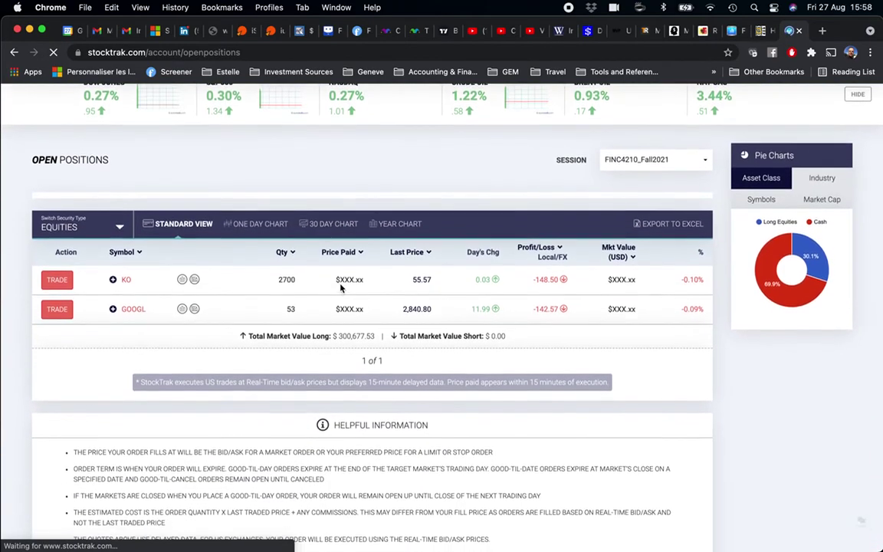